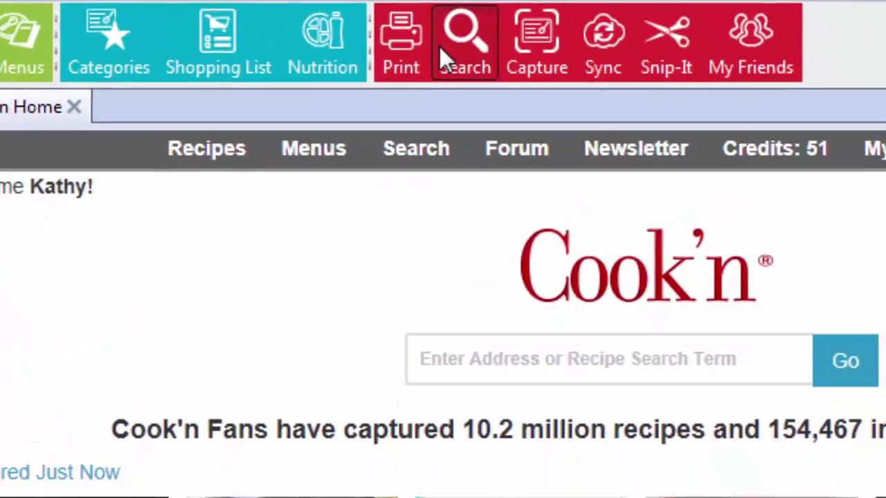
Search the "-Dortch Family Cookbook original" cookbook for recipes with the exact same ingredients using the Duplicate Recipe Finder
click(442, 50)
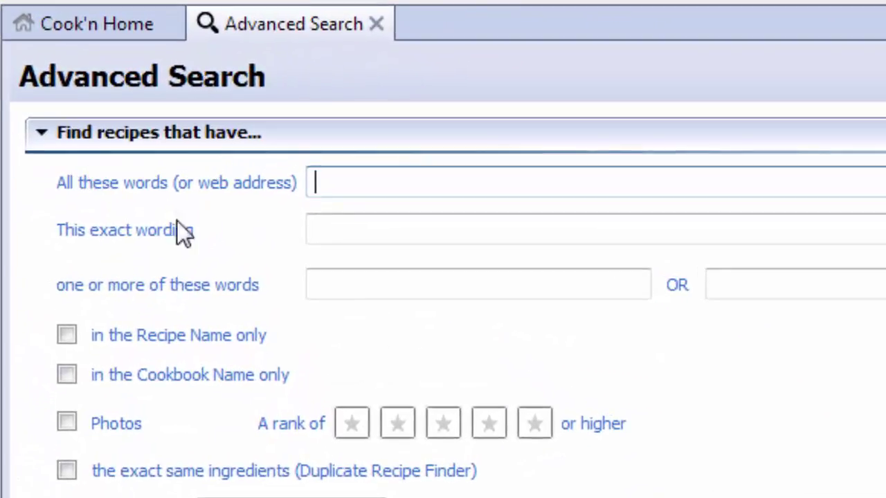
click(68, 470)
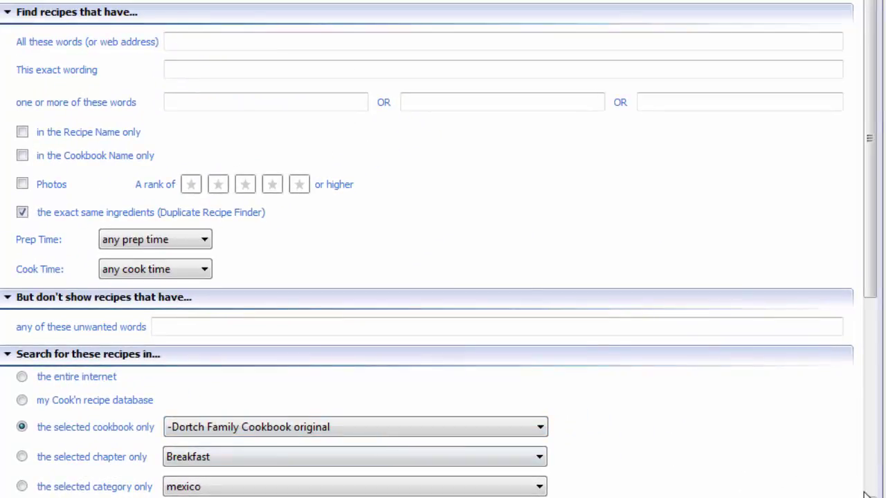
click(872, 485)
click(727, 222)
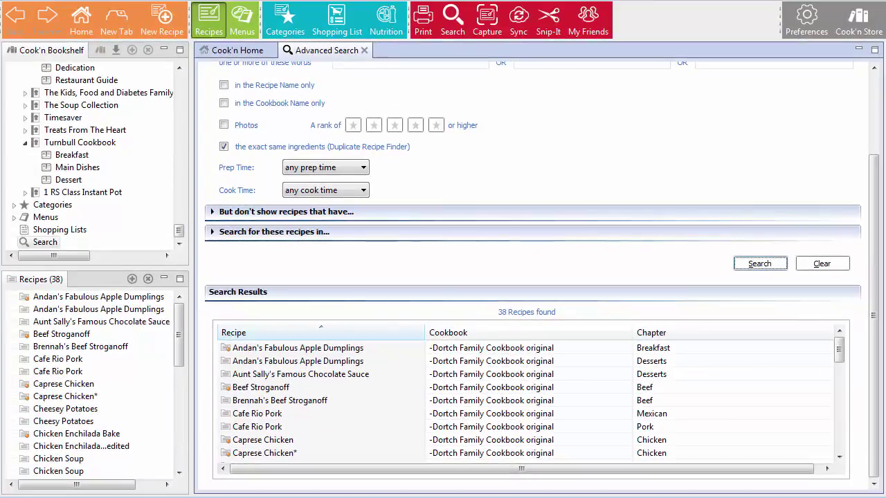
Switch to the "Cook'n 14" e-mail in Gmail, examine the question about duplicating a recipe under Appetizers and Air Fryer, and return to Cook'n
key(alt+Tab)
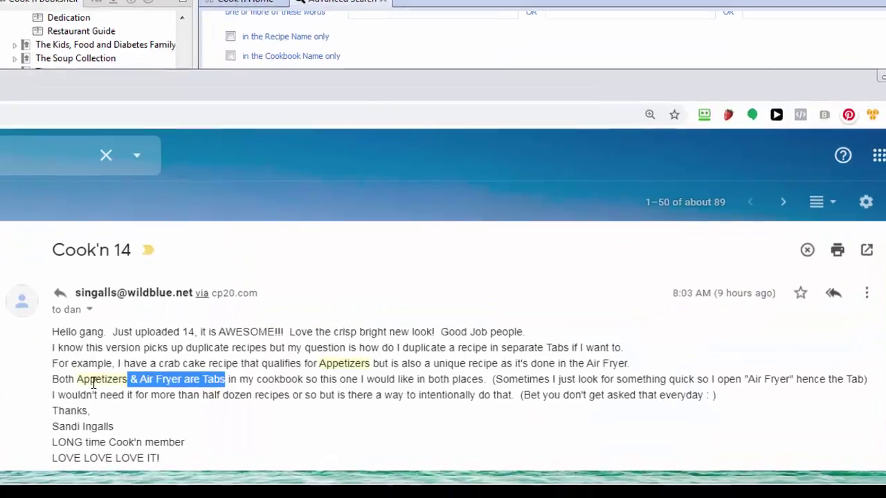
click(170, 387)
drag(180, 219, 882, 215)
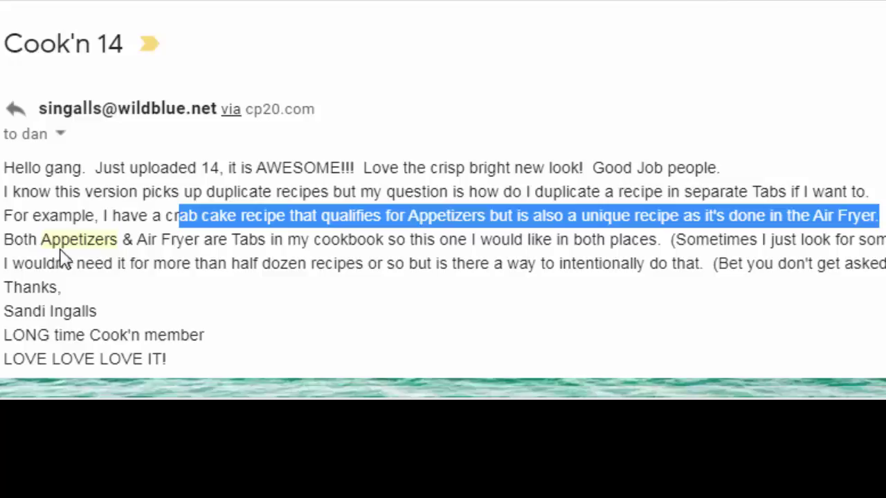
drag(61, 239, 358, 230)
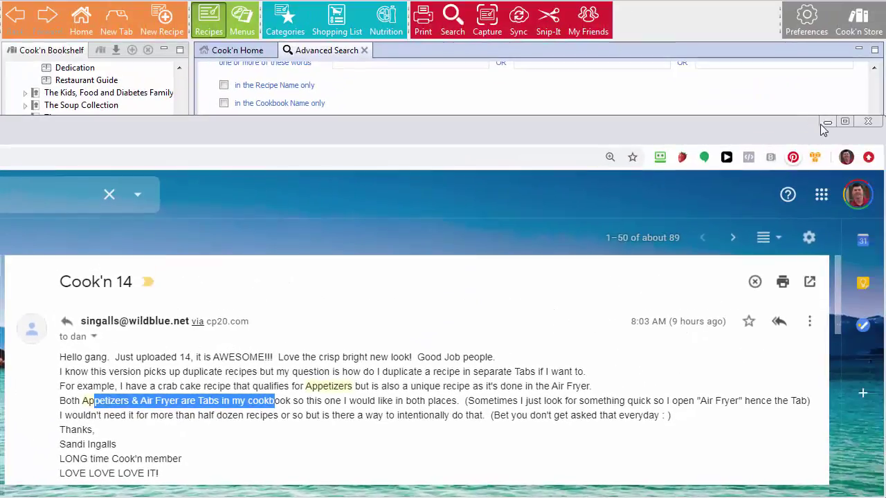
click(827, 122)
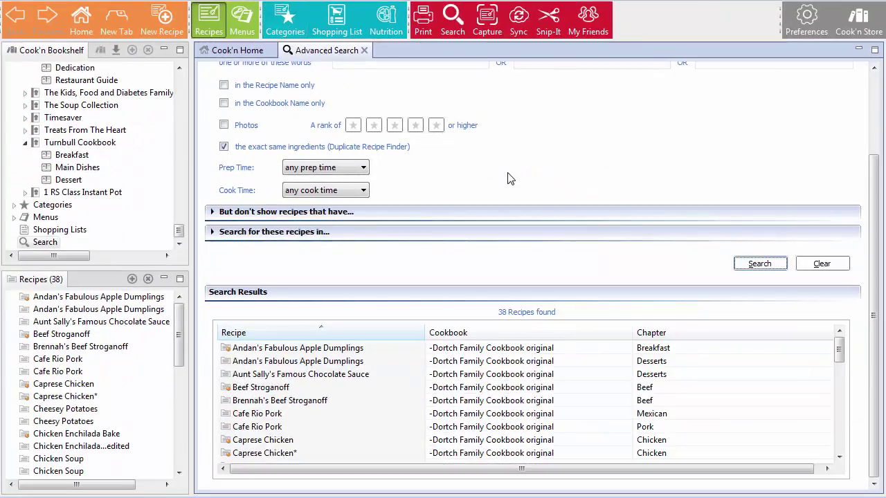
Collapse the Advanced Search criteria sections and minimize the Cook'n Bookshelf and Recipes panes to make room for the search results
scroll(507, 178, up, 10)
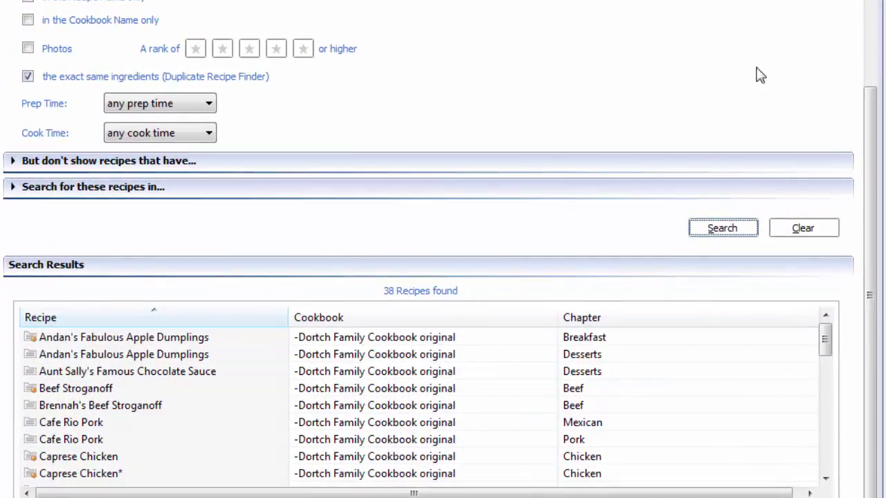
click(870, 52)
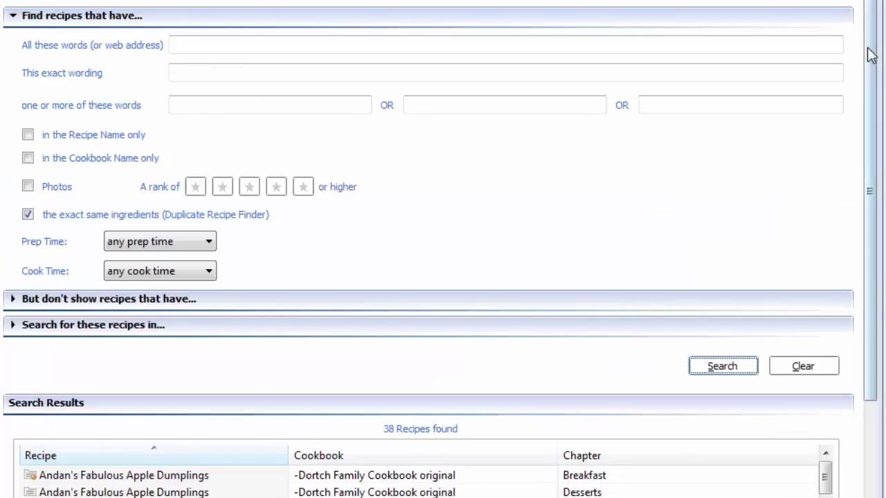
click(11, 21)
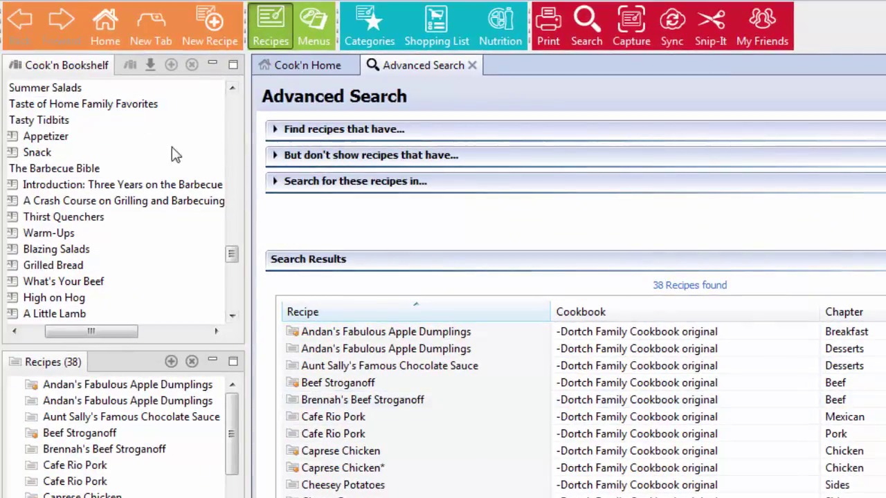
click(214, 65)
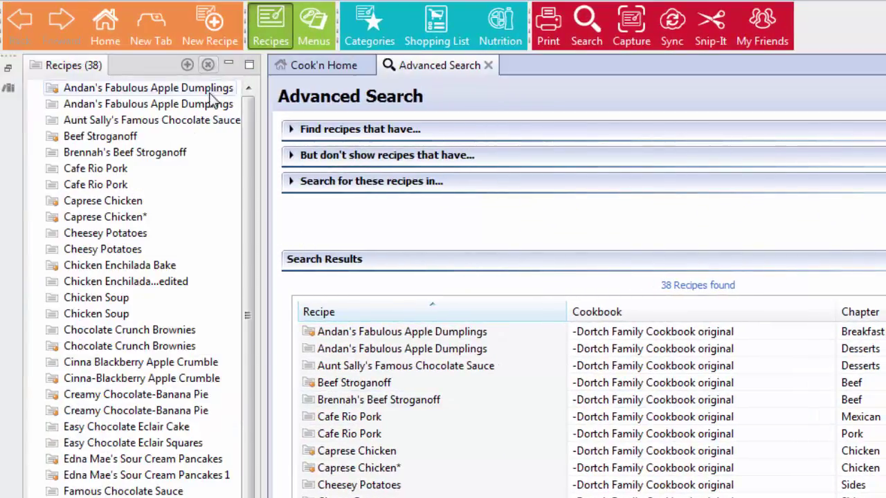
click(229, 65)
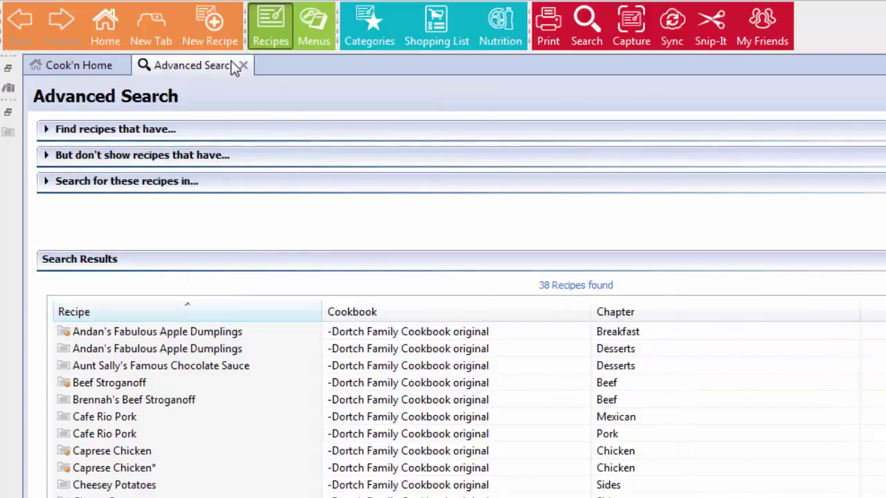
Restore the Cook'n Bookshelf and Recipes panes and minimize both of them again
click(8, 75)
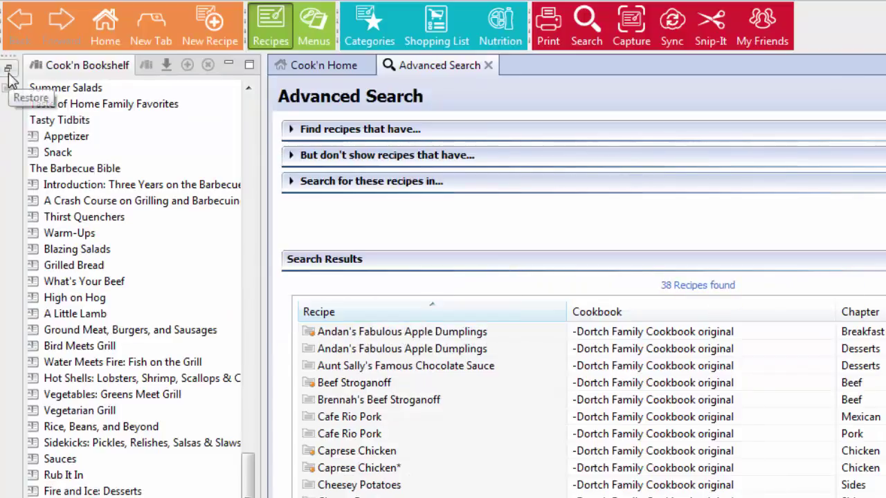
click(8, 75)
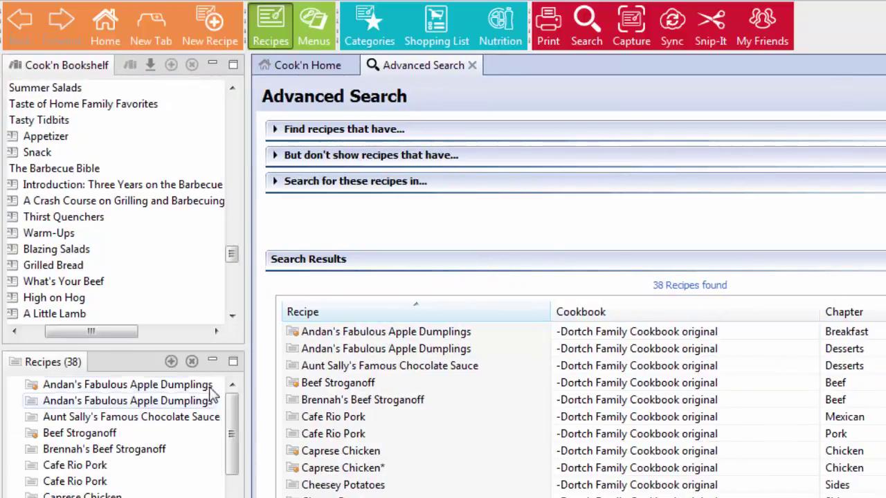
click(214, 362)
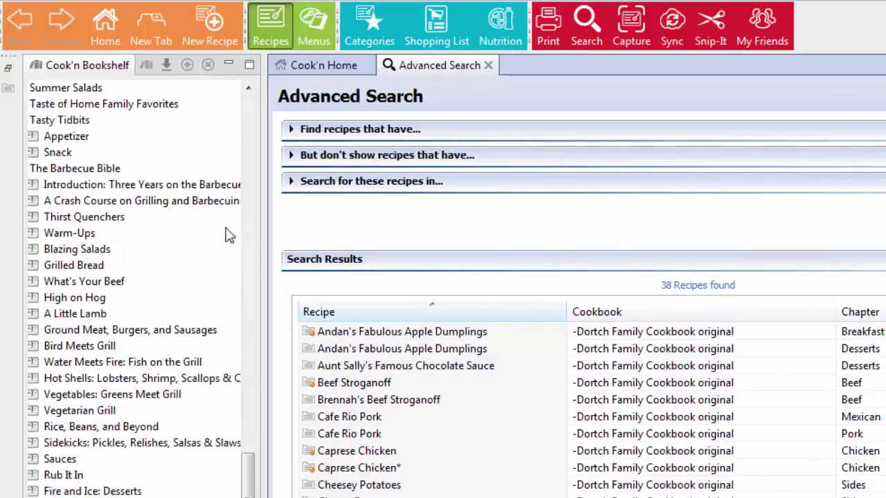
click(228, 64)
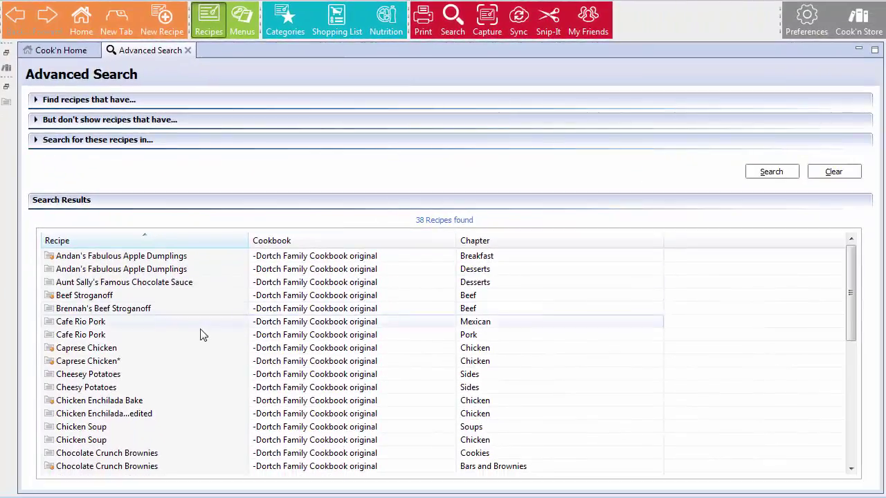
Open Caprese Chicken and its duplicate Caprese Chicken* from the search results, each in its own tab
click(96, 352)
double_click(96, 352)
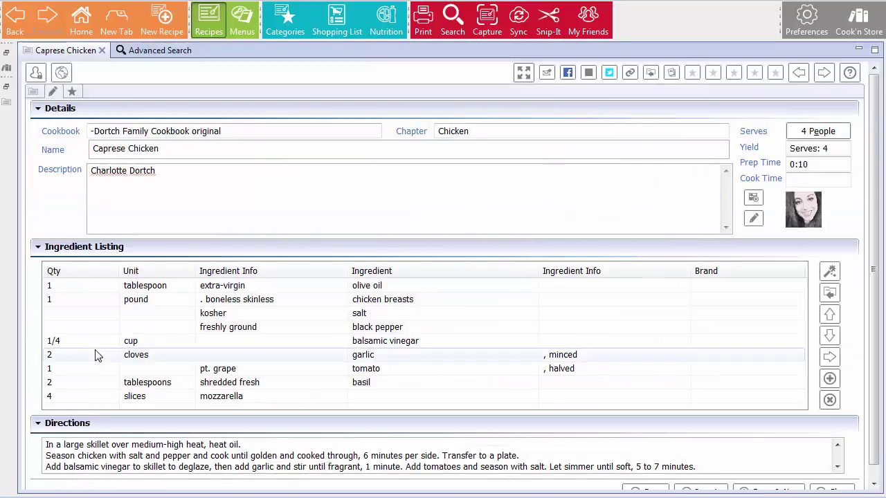
click(168, 54)
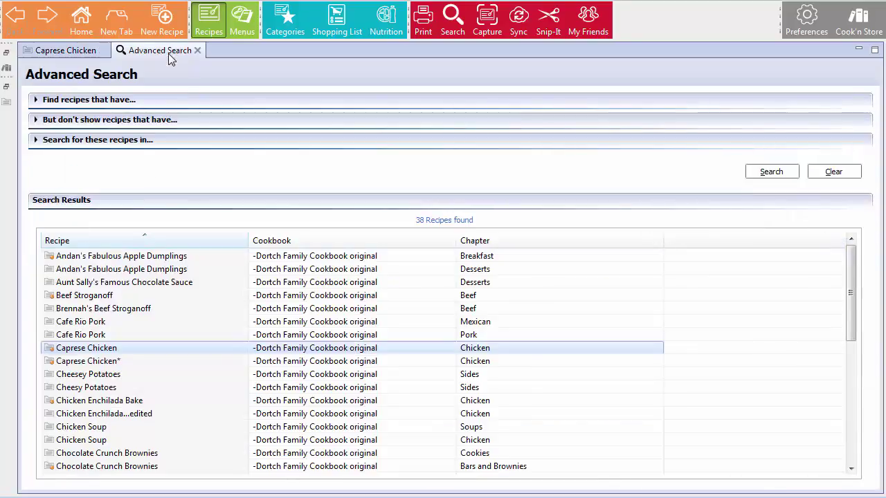
right_click(112, 362)
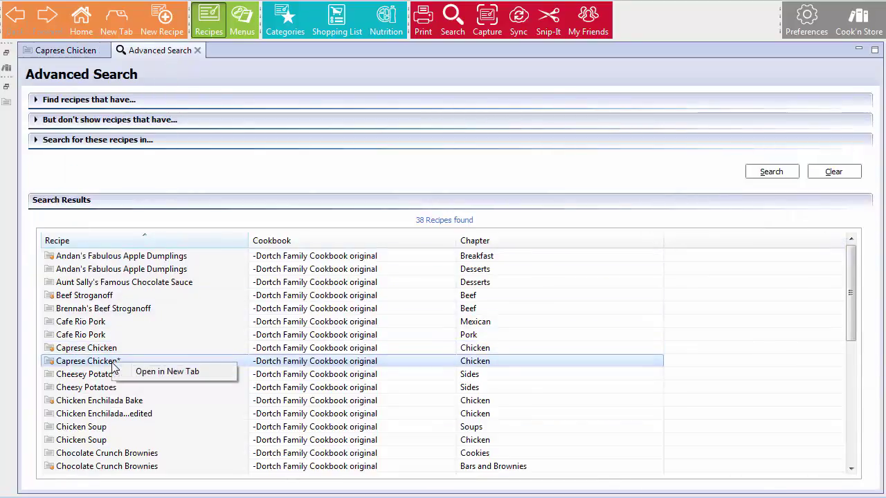
click(169, 372)
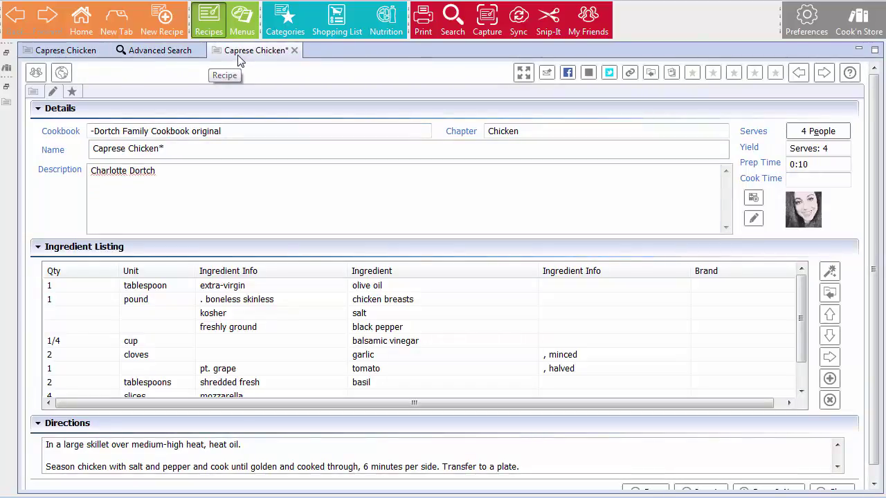
Split the workspace to show Caprese Chicken and Caprese Chicken* side by side
drag(237, 60, 682, 193)
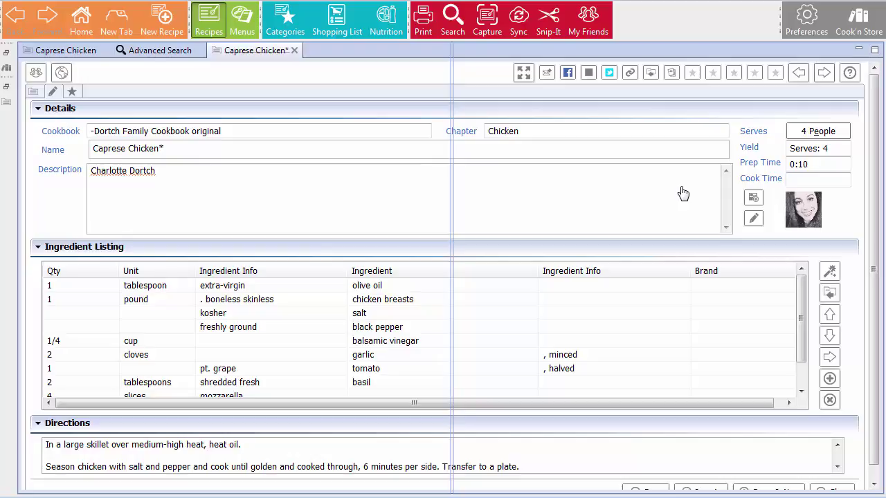
drag(683, 192, 683, 193)
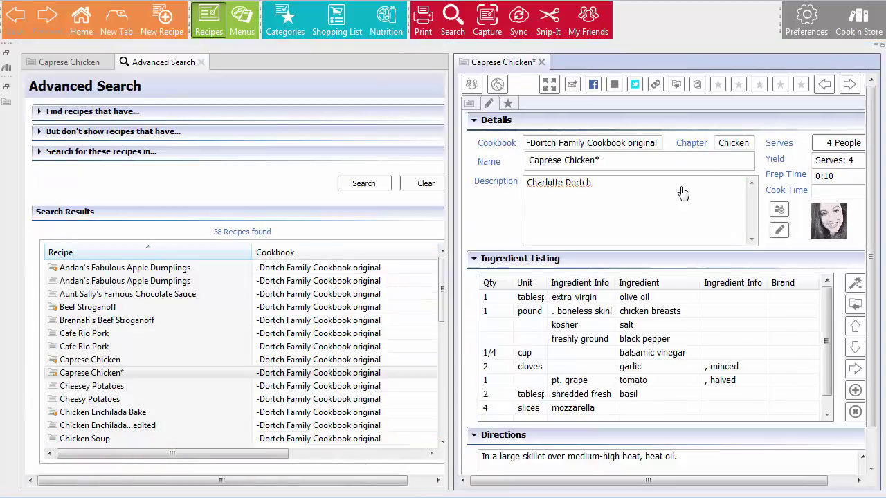
click(63, 63)
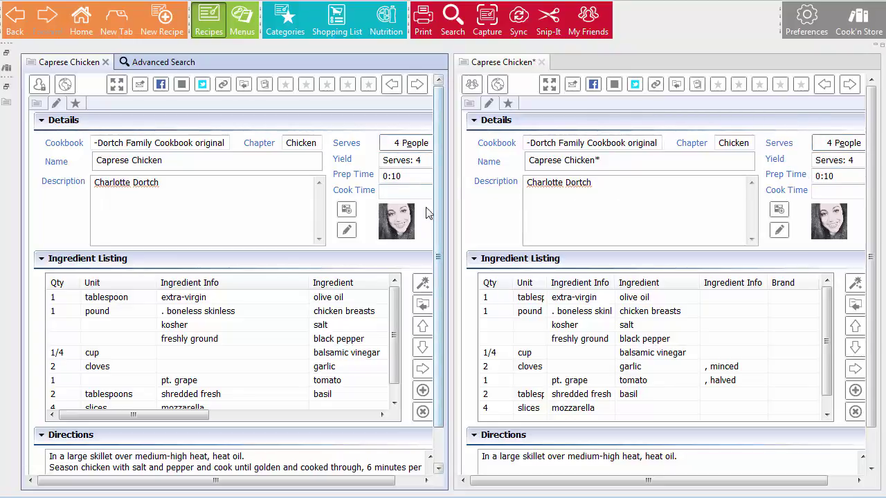
Collapse the Details and Directions sections in both recipes to compare their ingredient listings
click(40, 124)
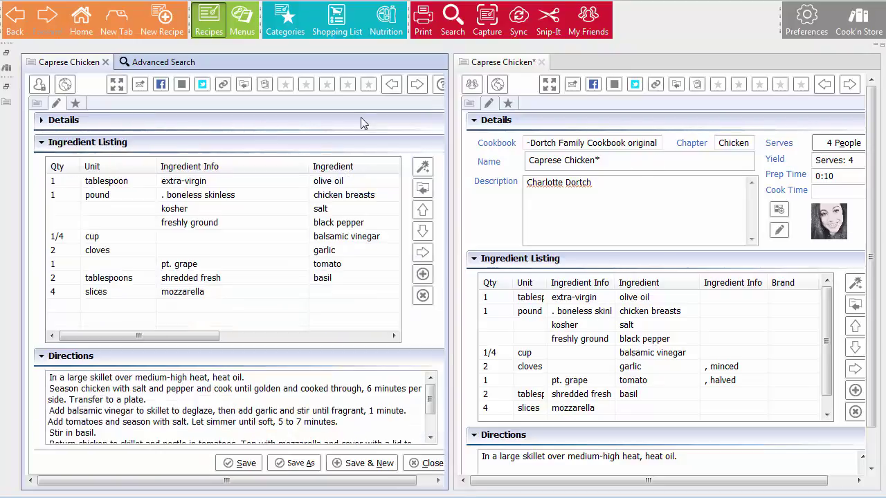
click(477, 126)
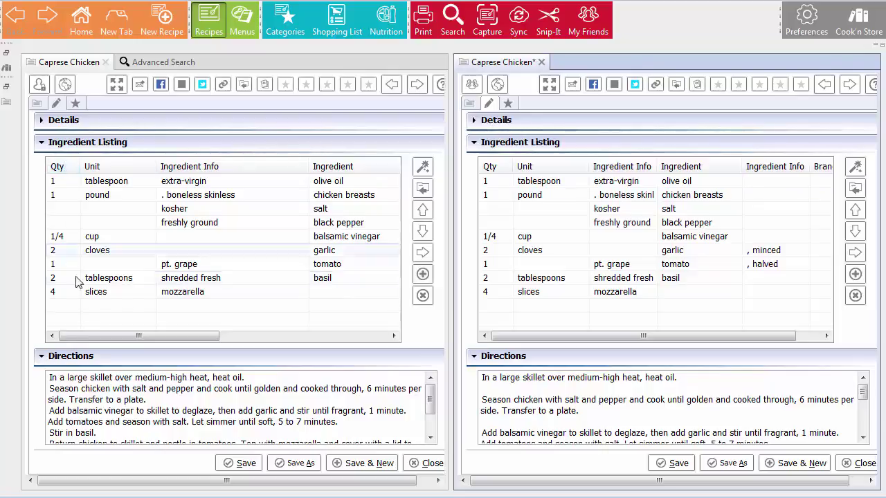
click(41, 359)
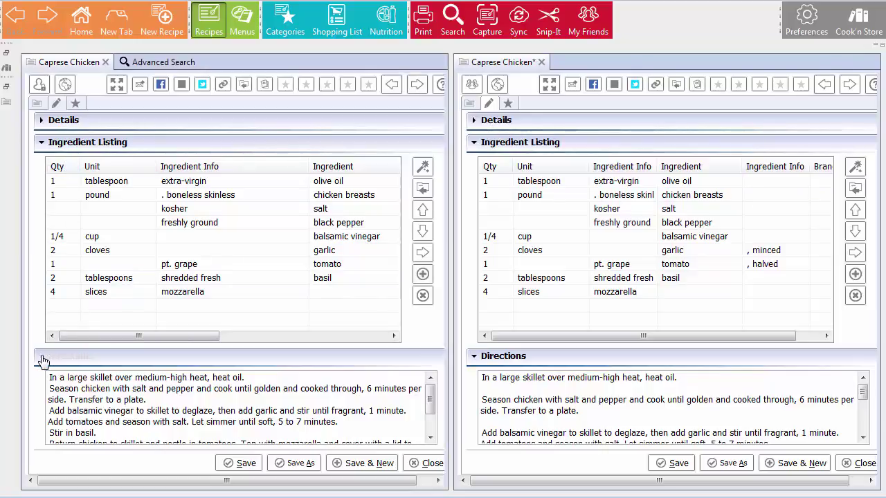
click(481, 358)
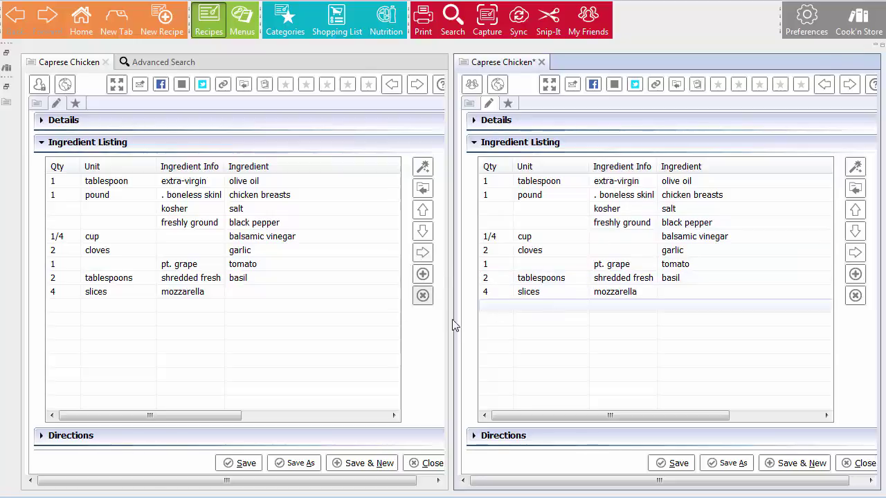
Collapse the ingredient listings and expand the Directions in both recipes to compare the cooking instructions
click(479, 147)
click(108, 144)
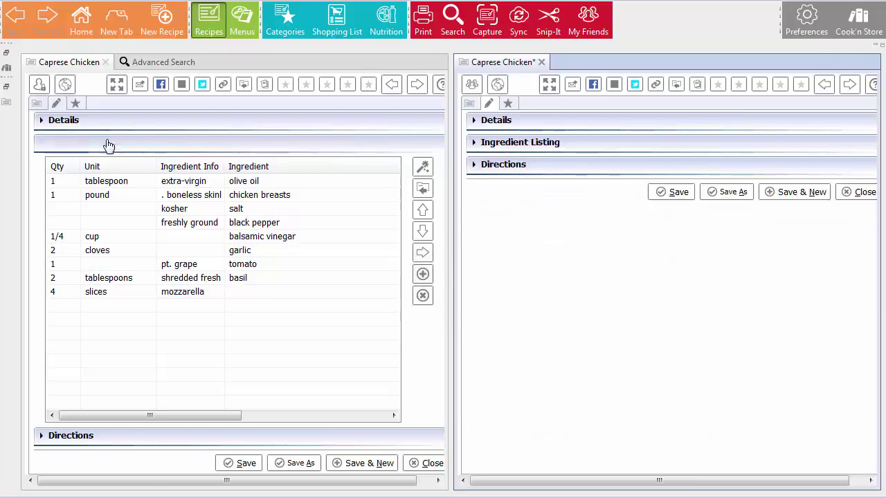
click(83, 167)
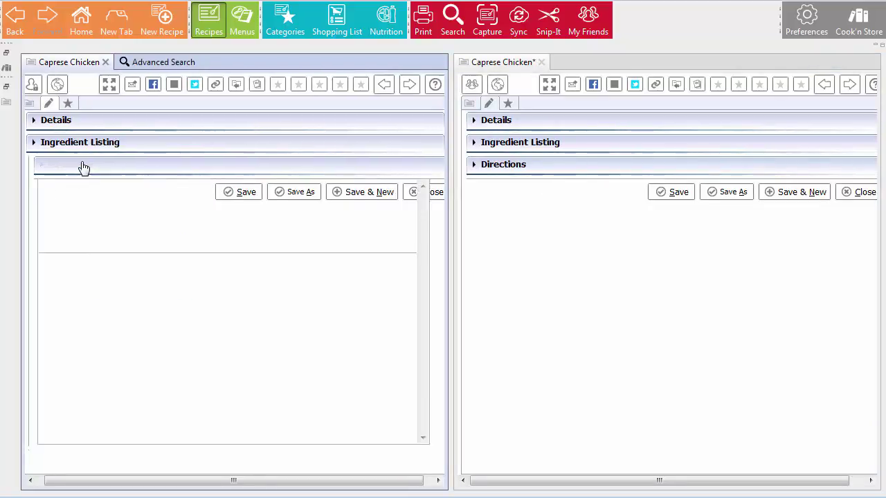
click(508, 166)
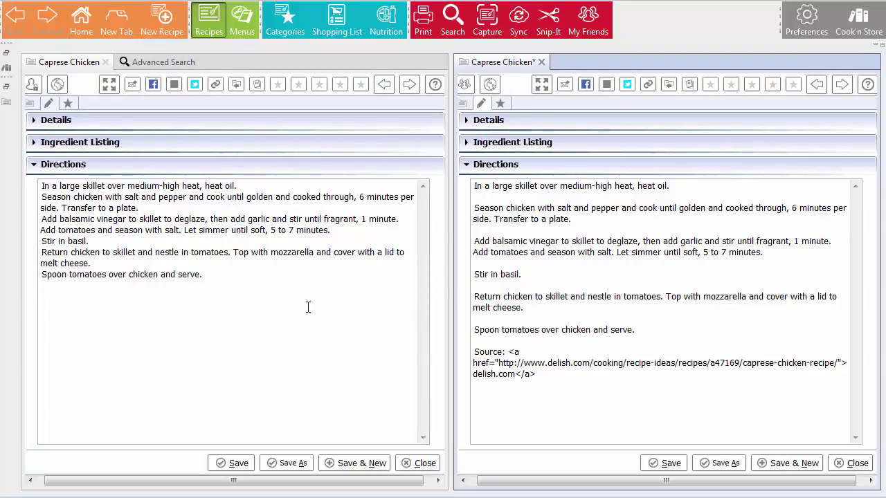
Format the directions of Caprese Chicken as a numbered list
click(259, 290)
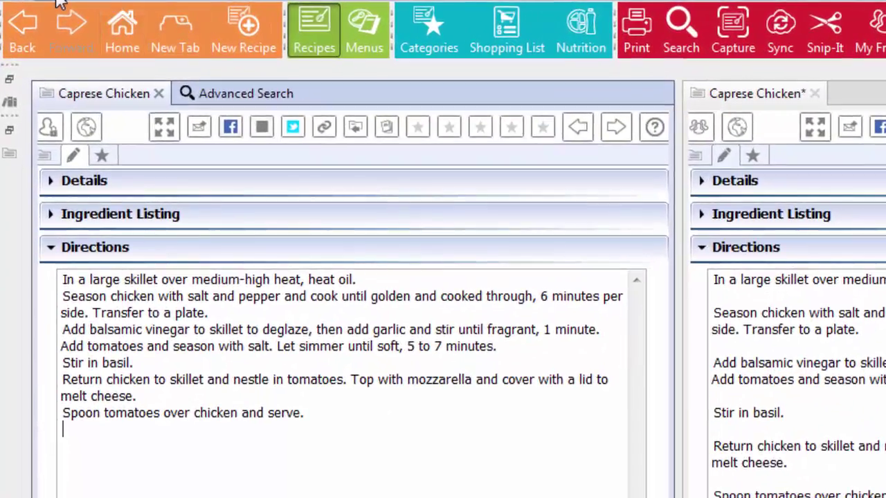
right_click(58, 6)
mouse_move(83, 15)
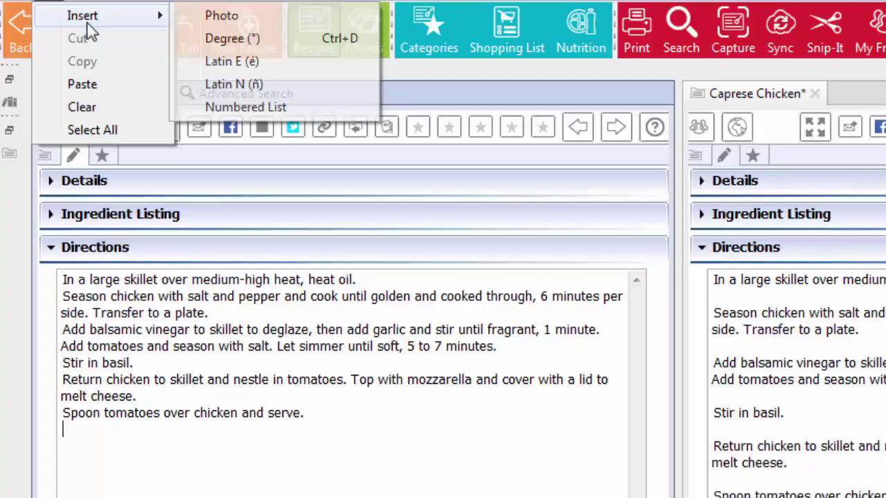
click(277, 108)
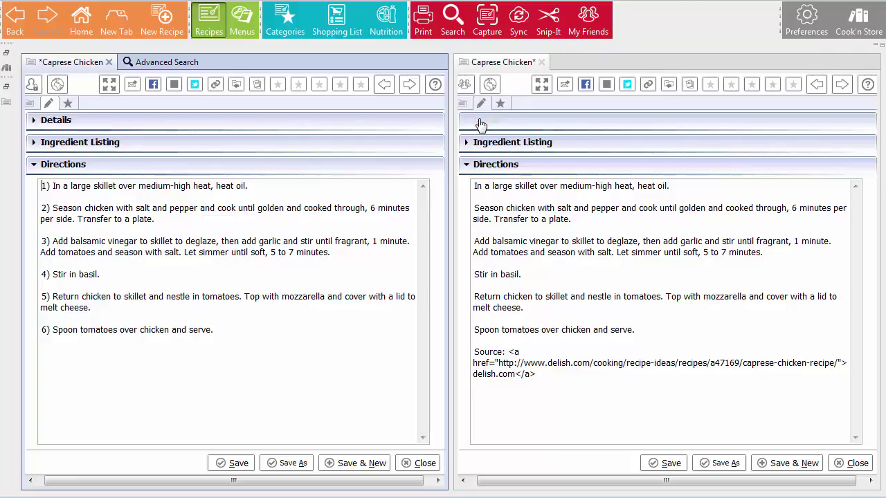
Expand the Details of the duplicate Caprese Chicken* and append DELETE to the recipe name
click(481, 122)
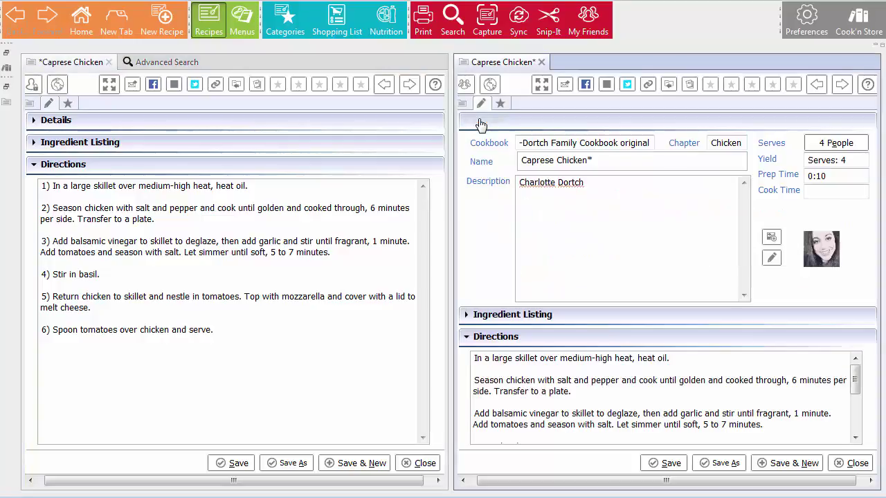
click(615, 155)
text(DELETE)
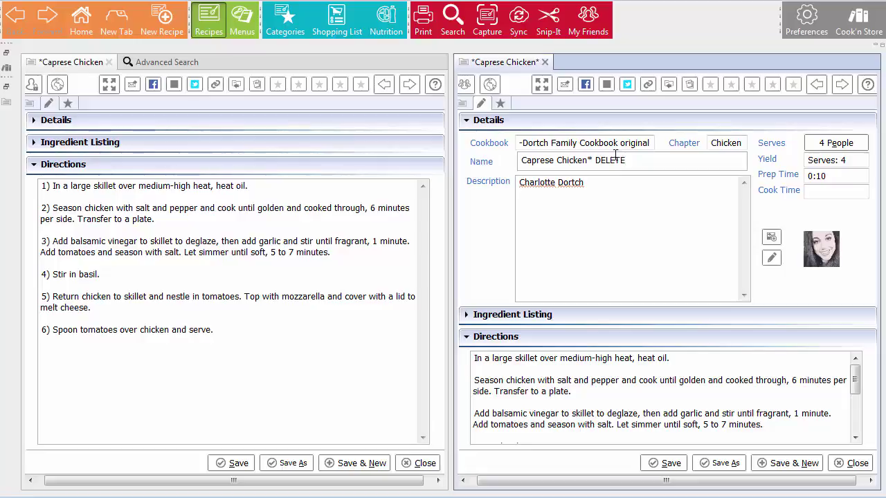
Save the duplicate recipe Caprese Chicken* DELETE and close it
click(668, 466)
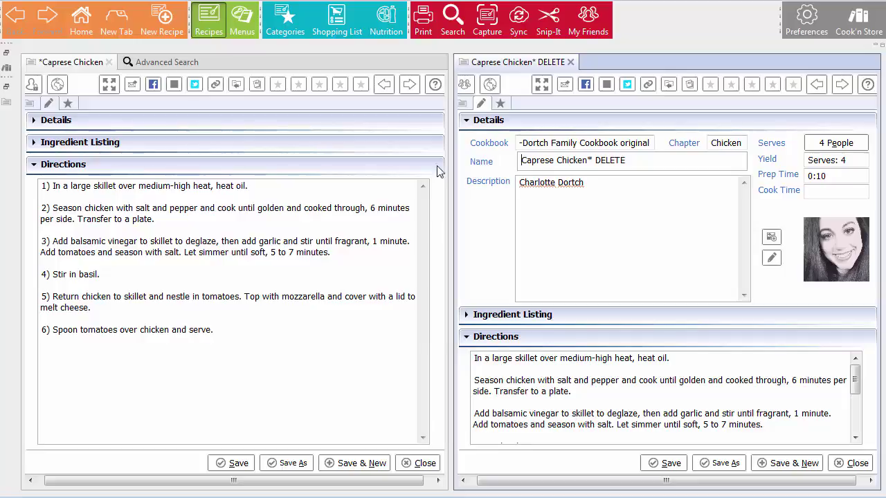
click(570, 62)
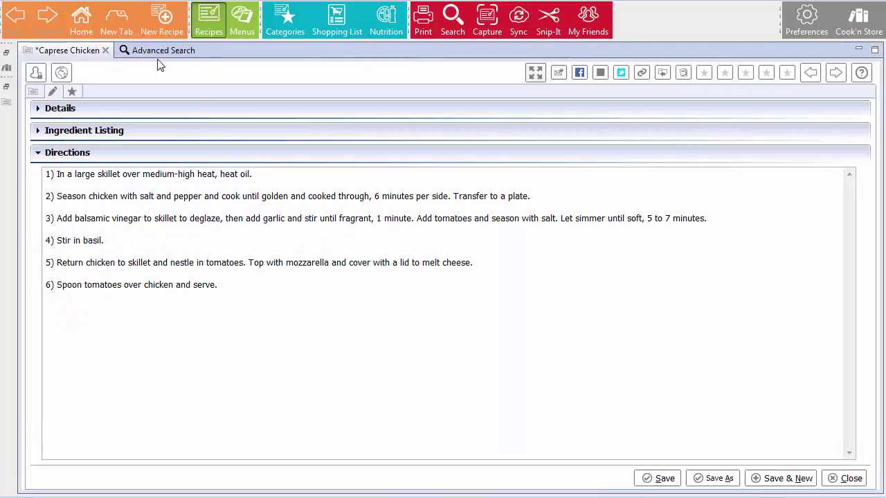
Open Cheesey Potatoes from the Advanced Search results, saving the changes to Caprese Chicken
click(159, 55)
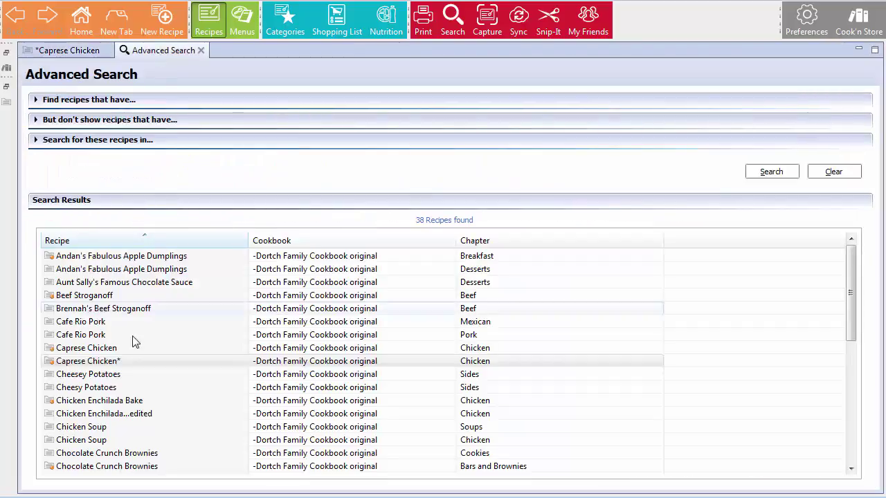
double_click(104, 376)
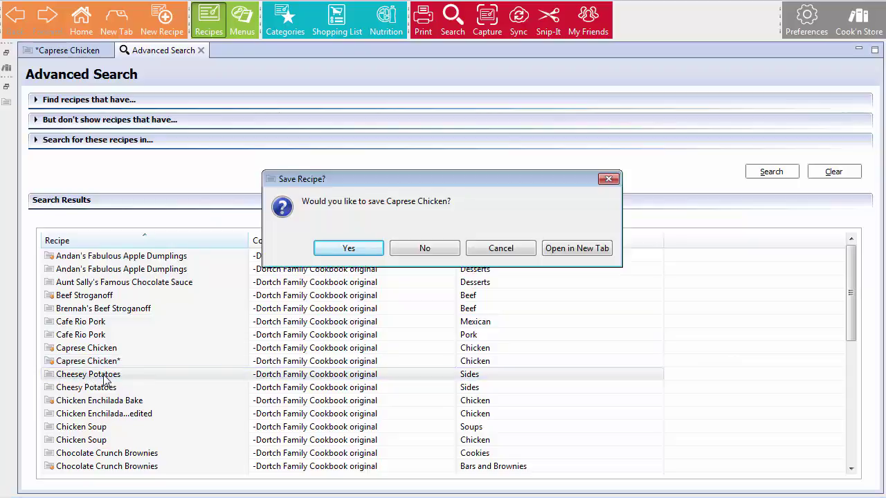
click(343, 253)
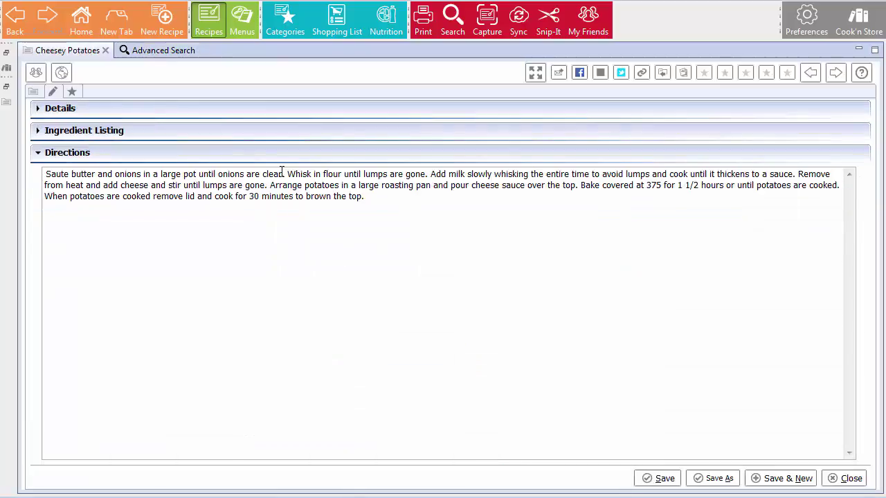
Open Cheesy Potatoes from the search results in a new tab and place it side by side with Cheesey Potatoes
click(142, 59)
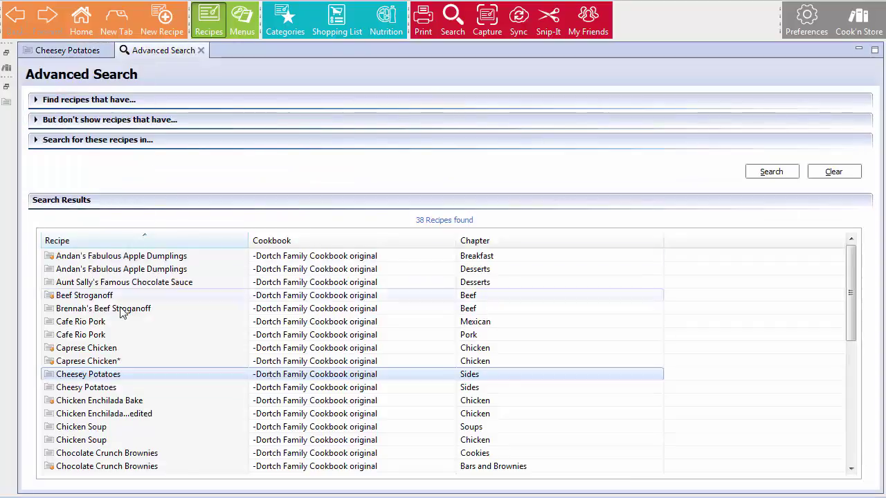
right_click(97, 391)
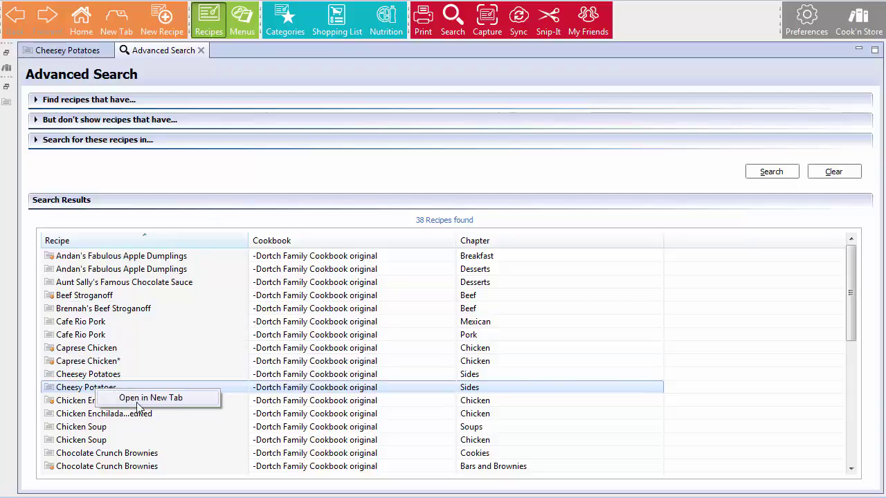
click(137, 402)
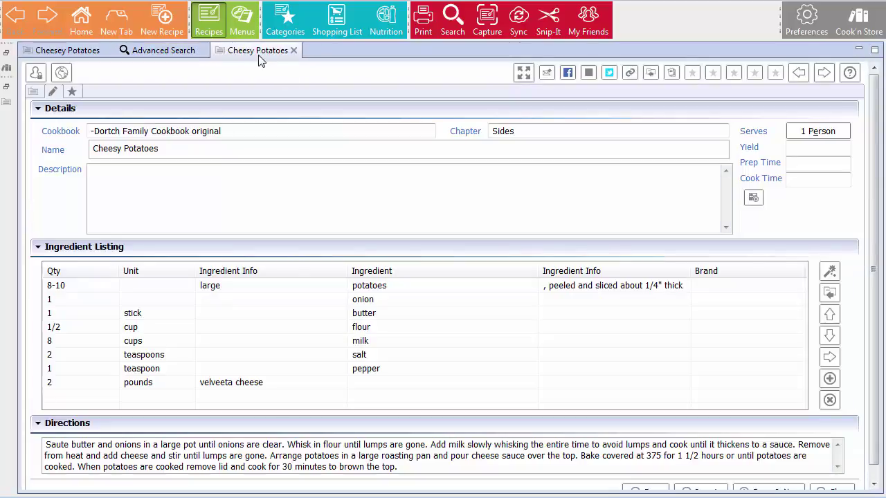
drag(260, 61, 786, 201)
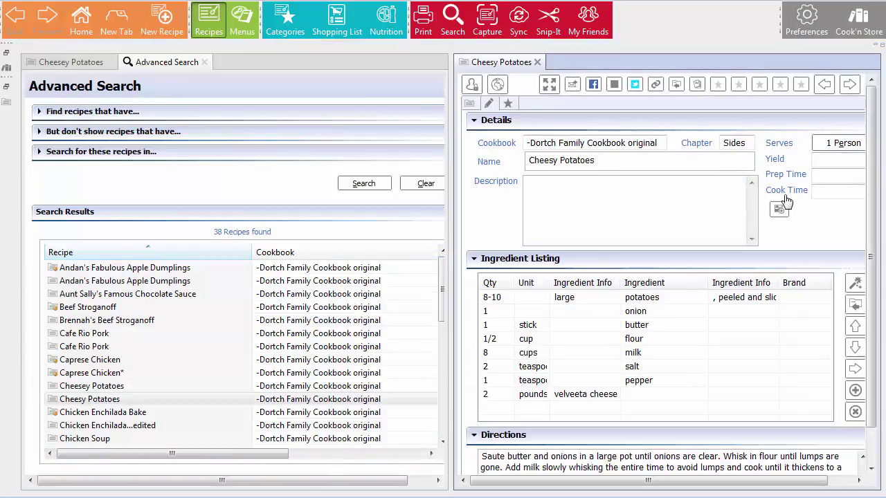
click(76, 62)
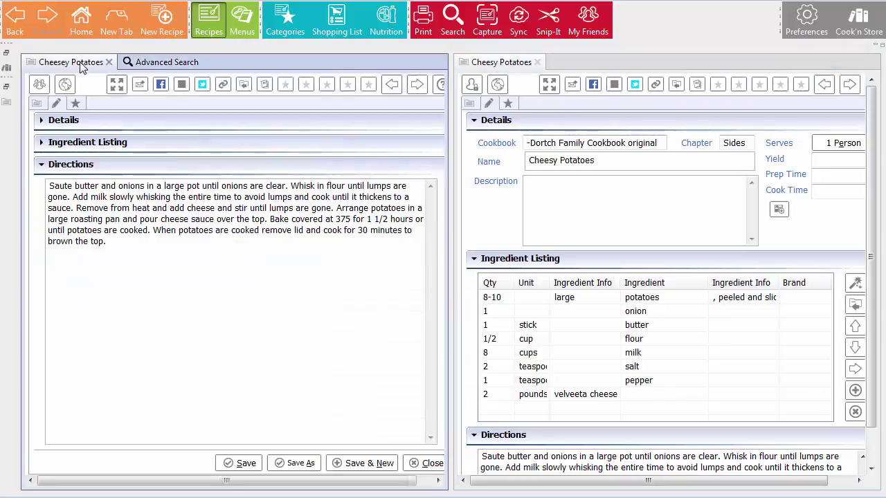
Expand the Details of Cheesey Potatoes and collapse the ingredient listing of Cheesy Potatoes to compare both recipes' details
click(43, 123)
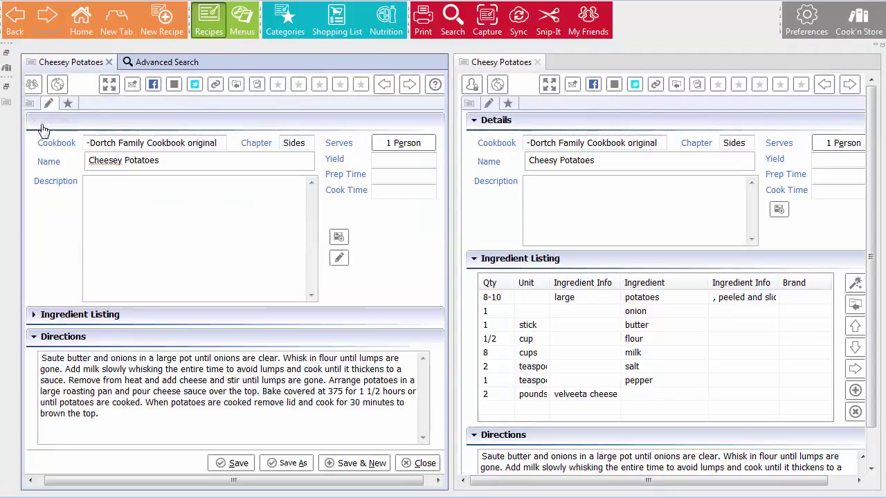
click(475, 261)
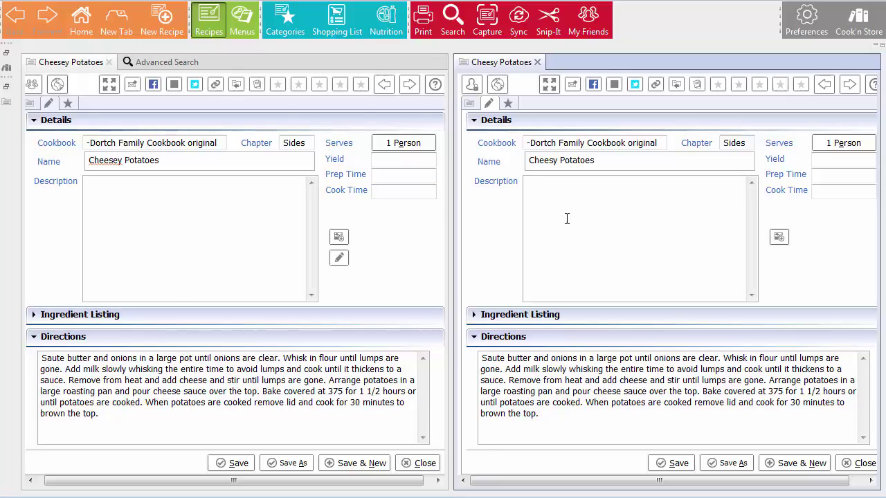
click(482, 319)
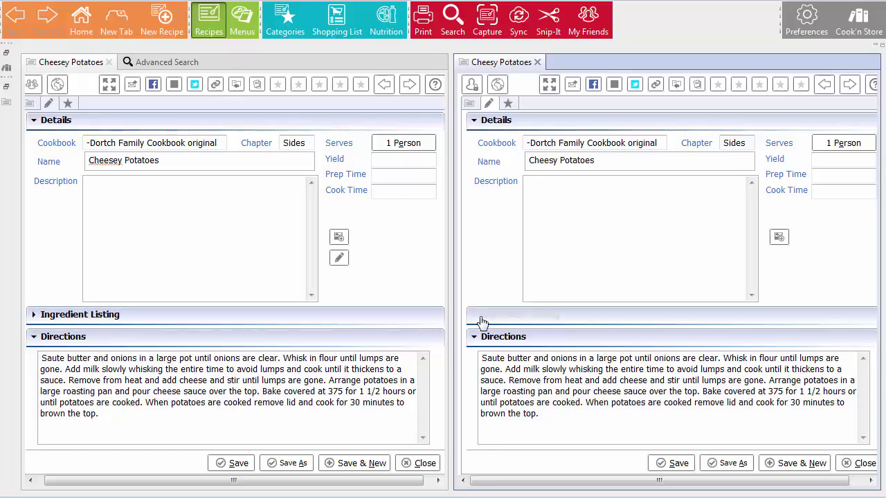
Collapse the Details and compare the ingredient listings of both potato recipes, collapsing the listings to compare the directions
click(474, 124)
click(39, 124)
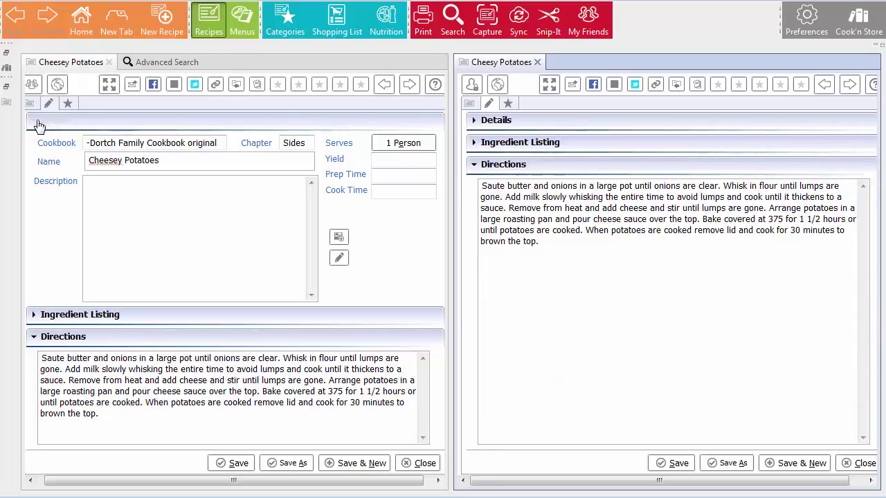
click(52, 143)
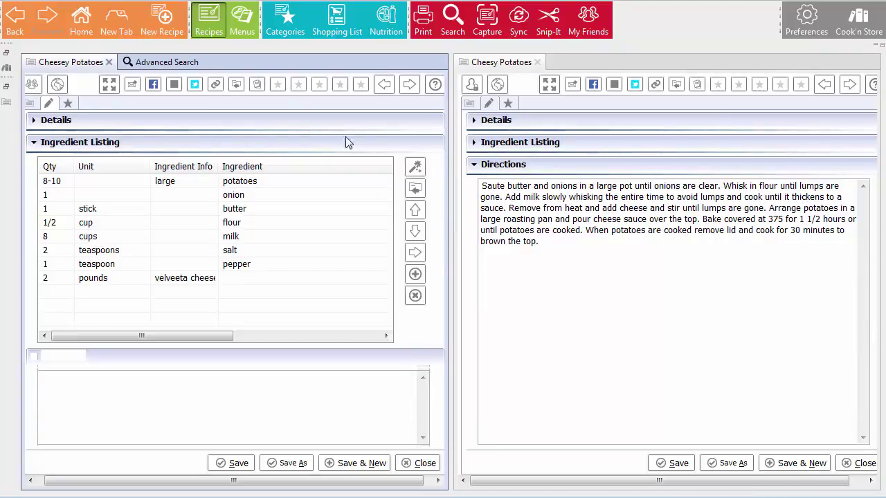
click(518, 144)
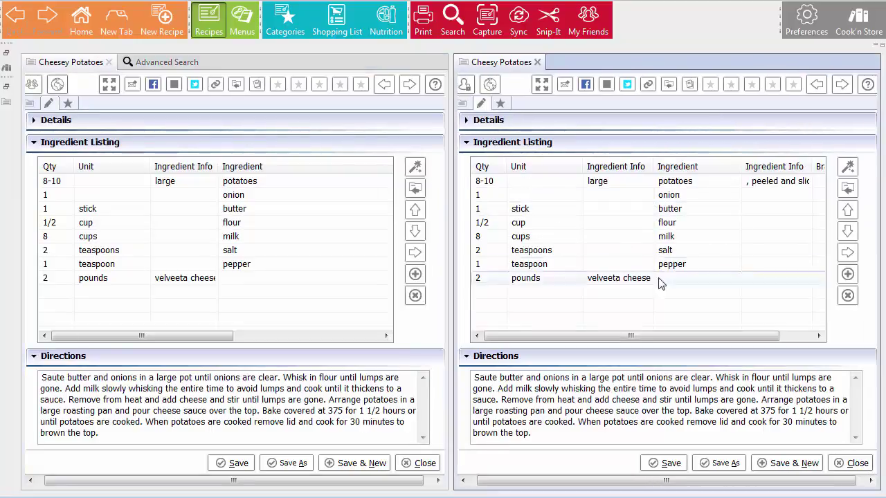
click(552, 146)
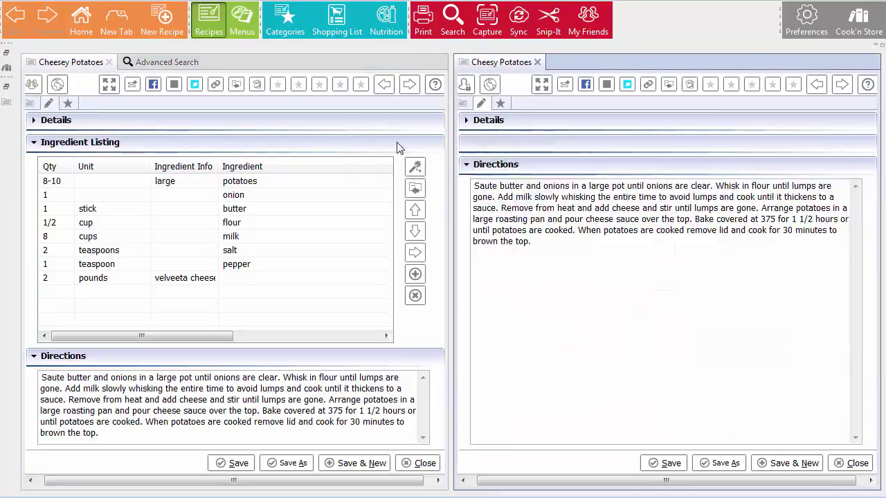
click(99, 144)
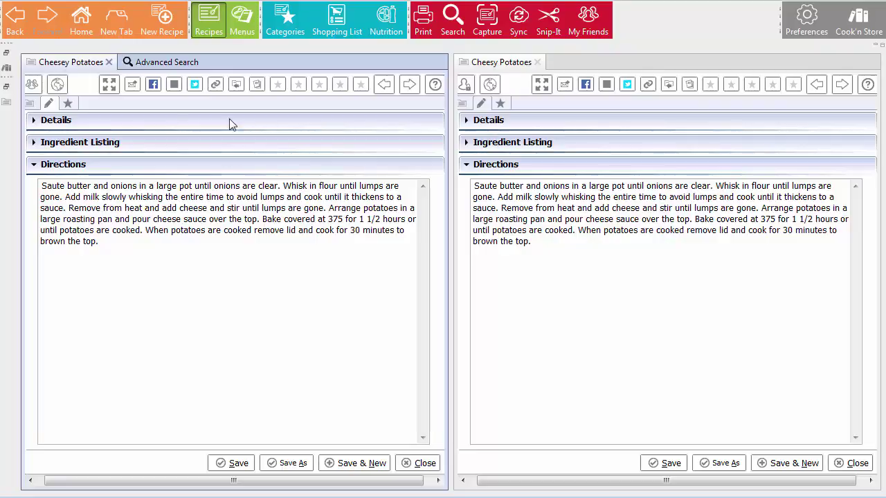
Expand the Details of Cheesey Potatoes, append DELETE to the recipe name and save the recipe
click(57, 127)
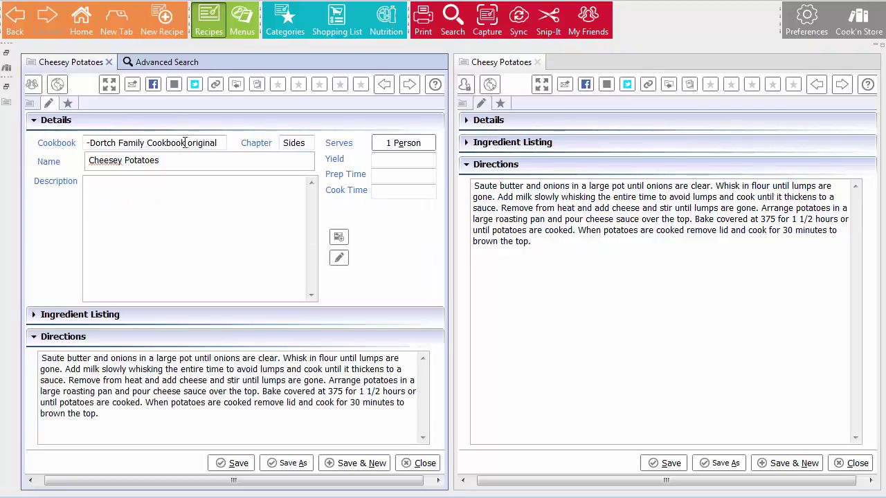
click(190, 160)
text(DELETE)
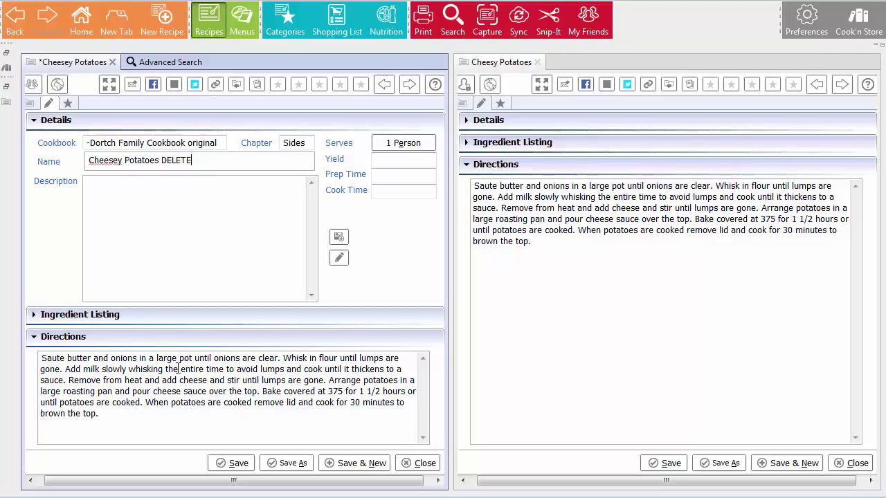
click(236, 463)
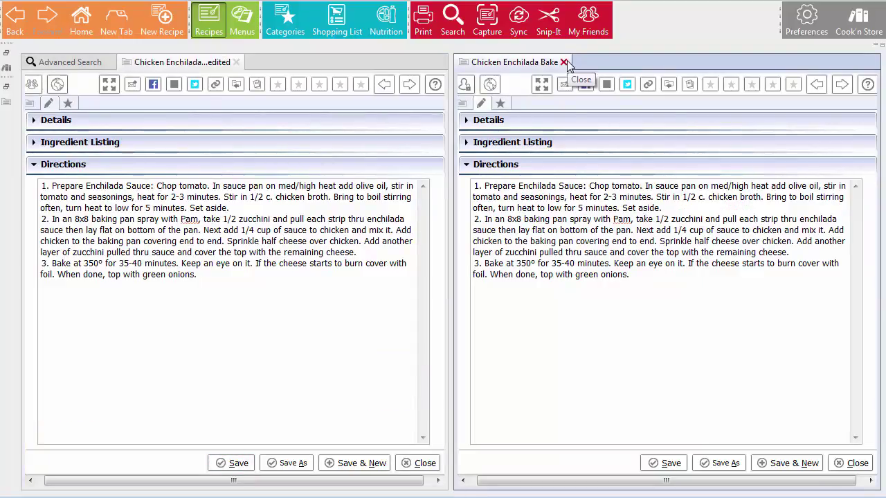
Close both Chicken Enchilada recipes
click(565, 62)
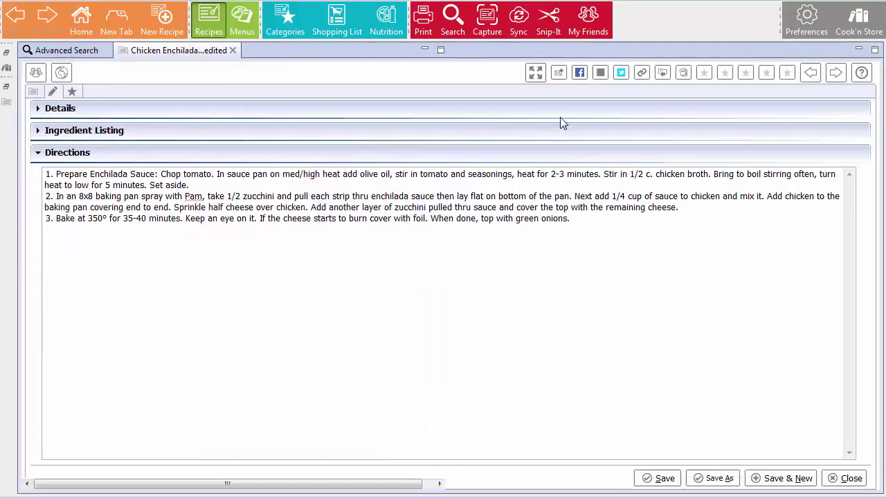
click(233, 51)
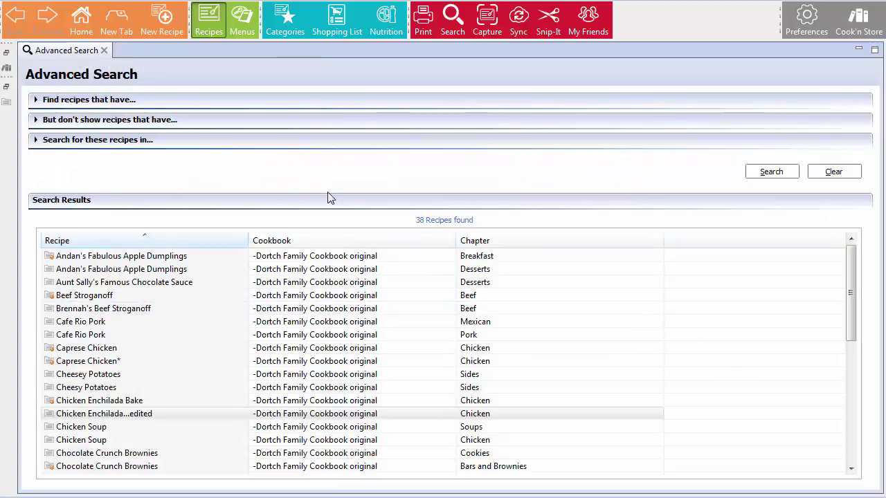
Search for recipes containing "delete" in the recipe name only, with the Duplicate Recipe Finder option turned off
click(73, 102)
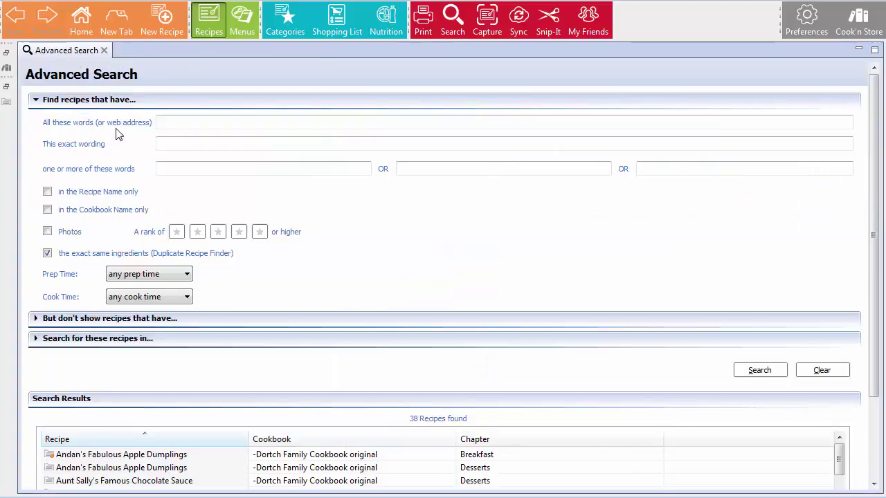
click(47, 253)
click(207, 119)
text(deleted)
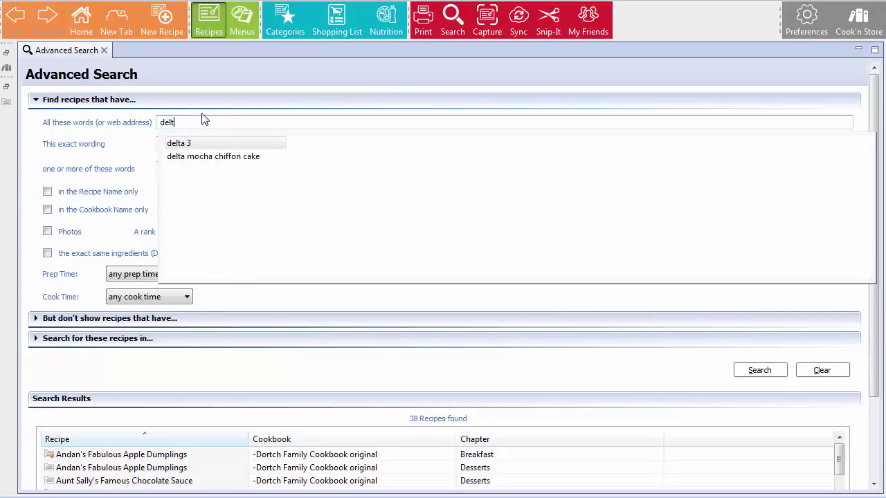
key(Tab)
click(47, 192)
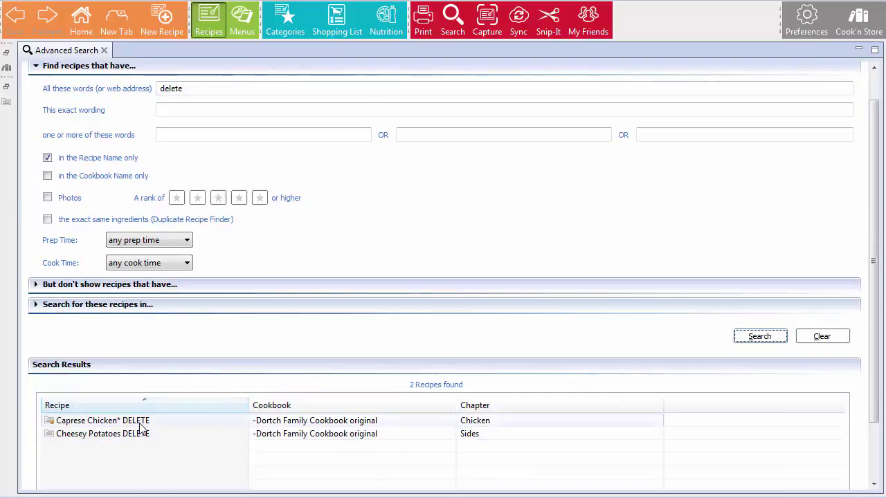
Restore the bookshelf and recipe lists and delete both found recipes, Caprese Chicken* DELETE and Cheesey Potatoes DELETE
click(138, 423)
shift+click(138, 434)
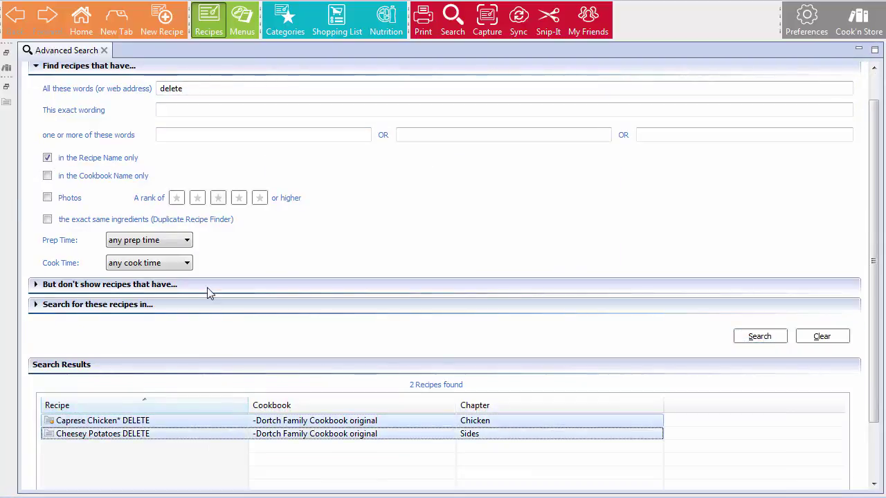
click(6, 52)
click(6, 67)
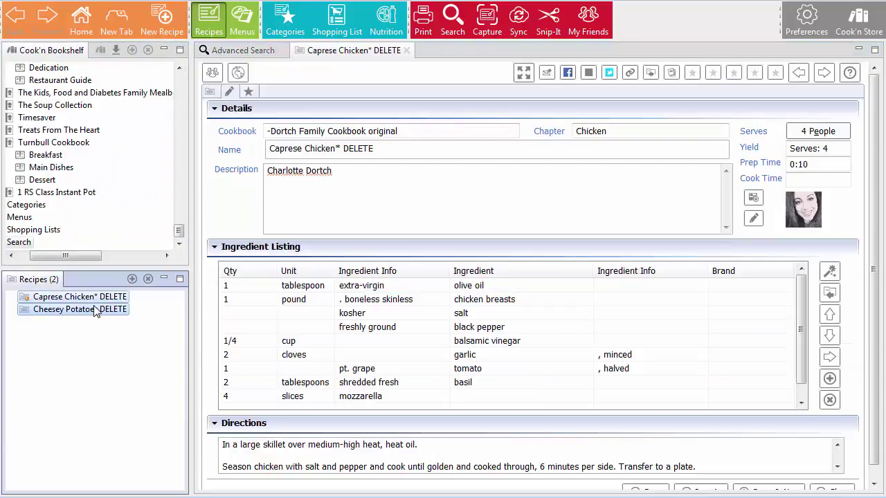
right_click(96, 312)
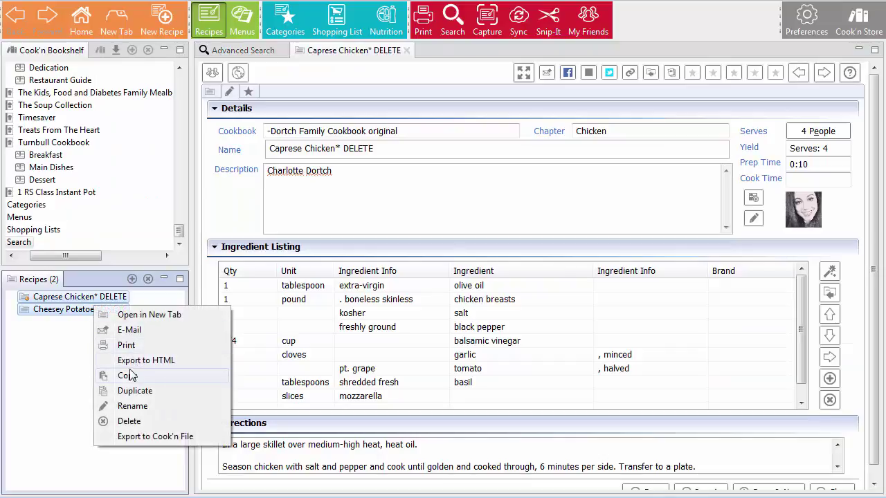
click(128, 423)
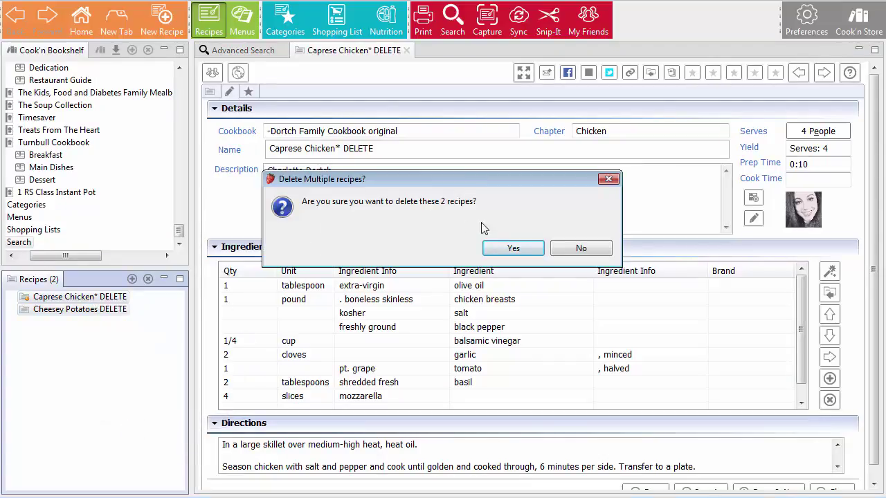
click(522, 254)
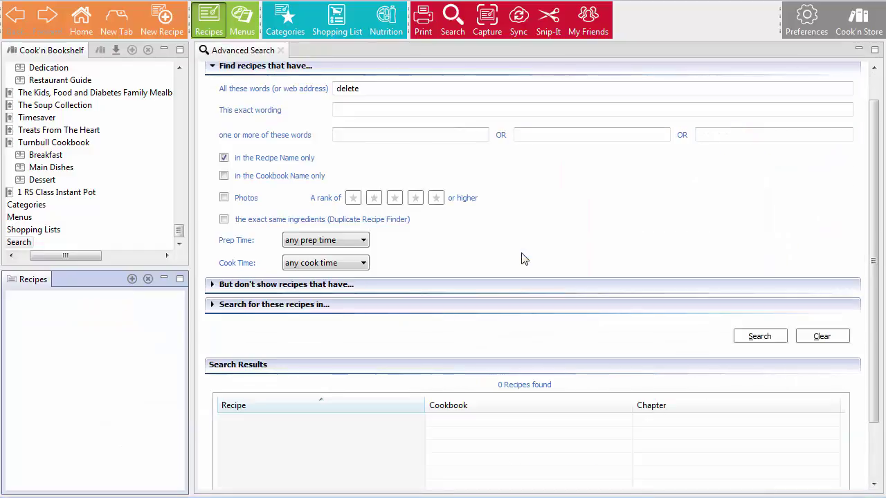
Close the Advanced Search and open the Cook'n Home page
click(278, 50)
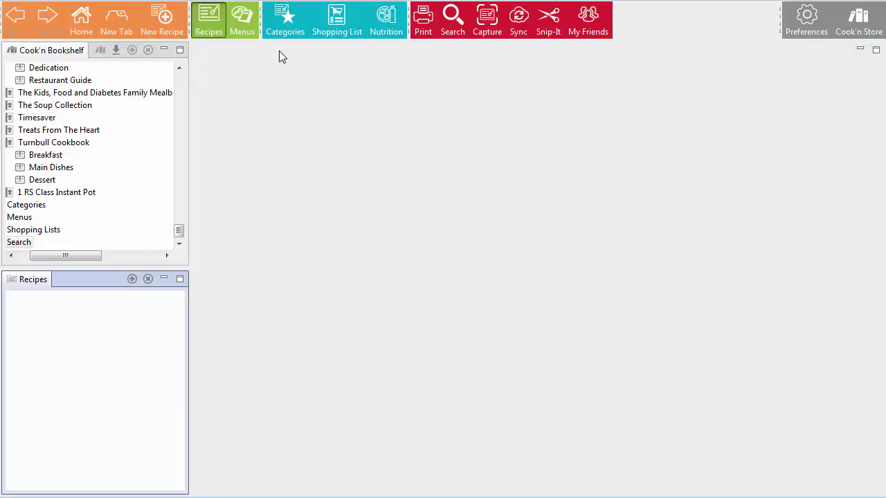
click(80, 19)
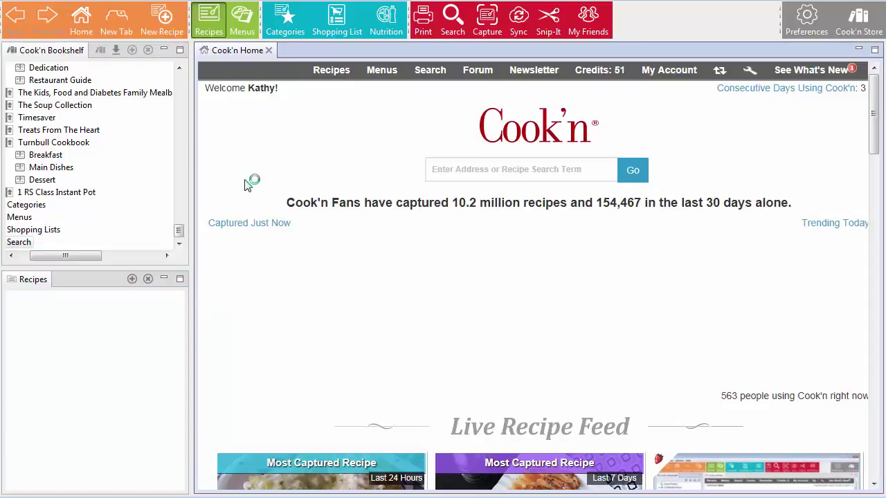